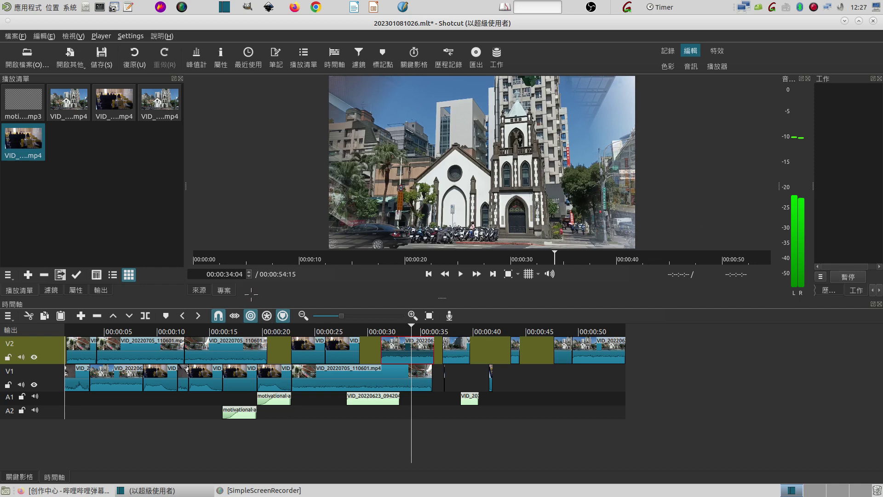
{"action": "left_click_drag", "start_coordinate": [212, 293], "coordinate": [229, 281]}
{"action": "mouse_move", "coordinate": [175, 276]}
{"action": "left_mouse_down"}
{"action": "mouse_move", "coordinate": [209, 278]}
{"action": "mouse_move", "coordinate": [207, 299]}
{"action": "left_mouse_up"}
{"action": "left_click_drag", "start_coordinate": [341, 306], "coordinate": [350, 303]}
{"action": "mouse_move", "coordinate": [8, 308]}
{"action": "left_mouse_down"}
{"action": "mouse_move", "coordinate": [34, 317]}
{"action": "mouse_move", "coordinate": [14, 334]}
{"action": "mouse_move", "coordinate": [364, 356]}
{"action": "mouse_move", "coordinate": [634, 359]}
{"action": "left_mouse_up"}
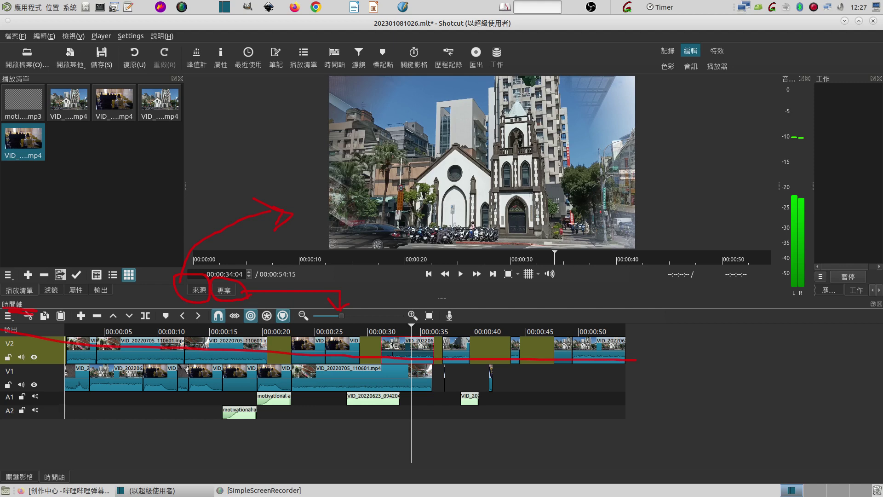
{"action": "key", "text": "shift+F9"}
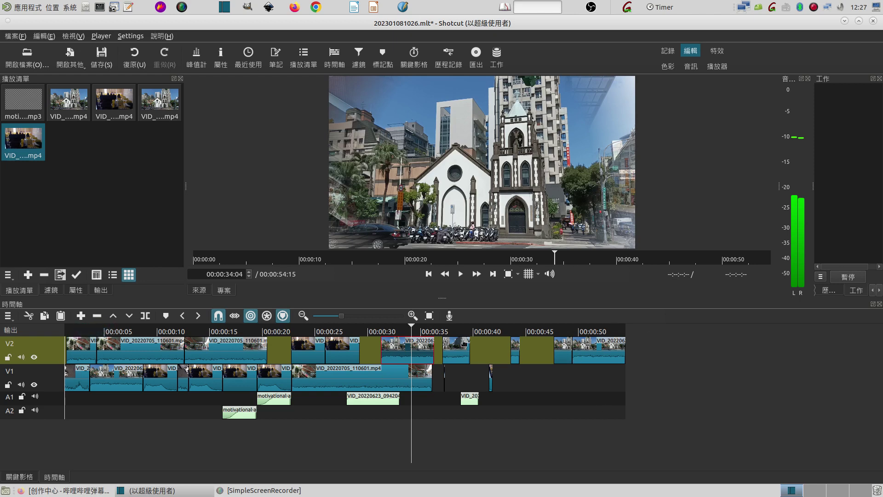
Move the timeline playhead to 00:00:17:17 and fit the whole project in the timeline view
{"action": "left_click", "coordinate": [430, 316]}
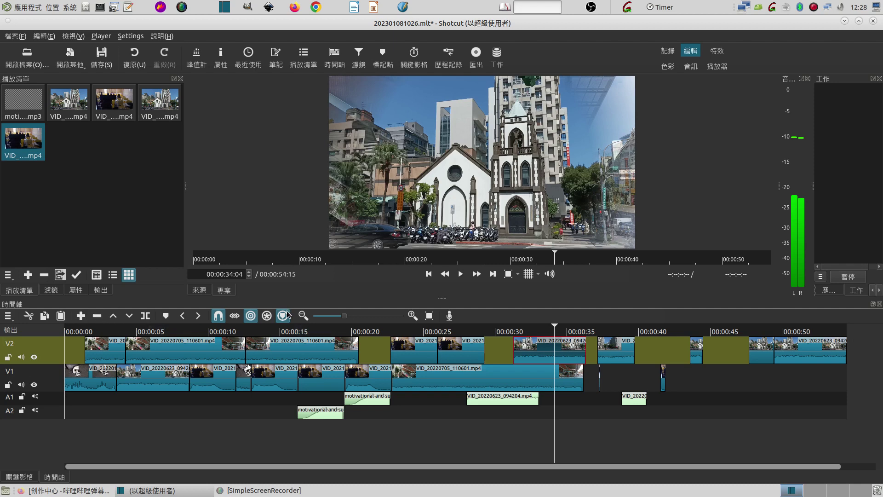
{"action": "left_click_drag", "start_coordinate": [344, 316], "coordinate": [335, 319]}
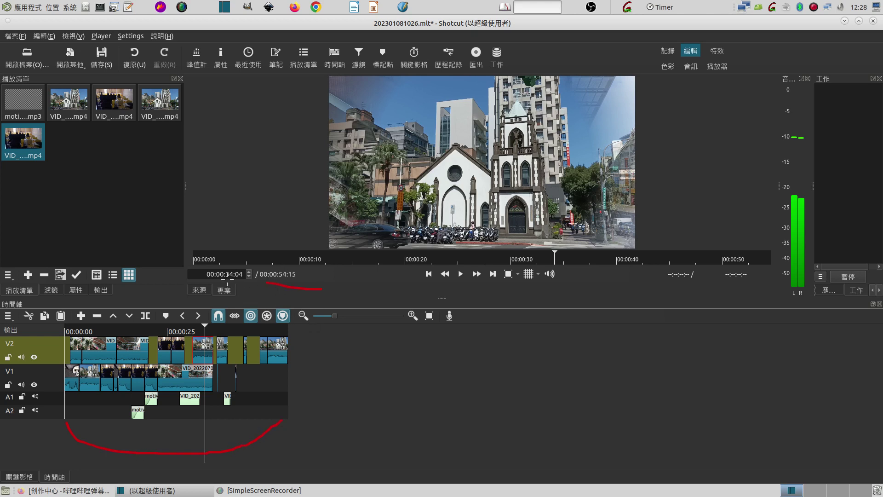
{"action": "left_click_drag", "start_coordinate": [224, 280], "coordinate": [235, 280]}
{"action": "mouse_move", "coordinate": [212, 326]}
{"action": "left_mouse_down"}
{"action": "mouse_move", "coordinate": [189, 330]}
{"action": "mouse_move", "coordinate": [212, 317]}
{"action": "mouse_move", "coordinate": [217, 331]}
{"action": "left_mouse_up"}
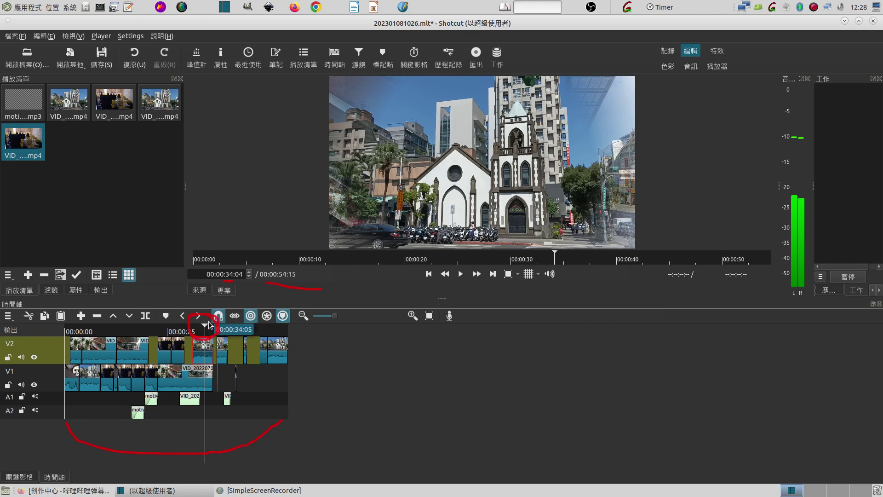
{"action": "left_click_drag", "start_coordinate": [205, 328], "coordinate": [136, 328]}
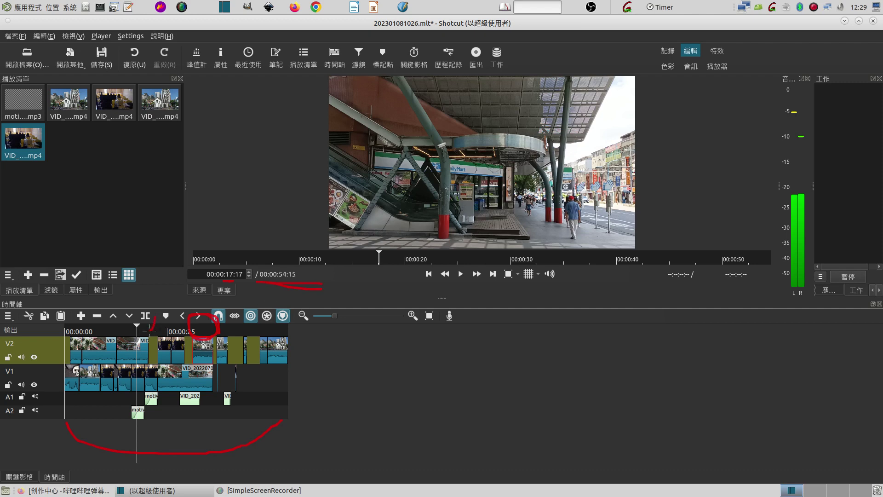
{"action": "left_click_drag", "start_coordinate": [154, 318], "coordinate": [147, 325]}
{"action": "mouse_move", "coordinate": [235, 224]}
{"action": "left_mouse_down"}
{"action": "mouse_move", "coordinate": [229, 278]}
{"action": "mouse_move", "coordinate": [248, 259]}
{"action": "left_mouse_up"}
{"action": "key", "text": "shift+F9"}
{"action": "left_click", "coordinate": [429, 317]}
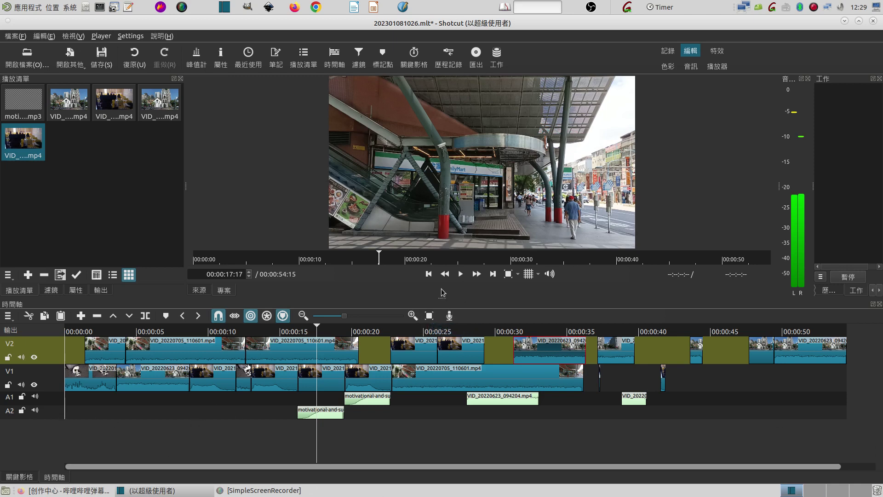
{"action": "mouse_move", "coordinate": [66, 340]}
{"action": "left_mouse_down"}
{"action": "mouse_move", "coordinate": [188, 308]}
{"action": "mouse_move", "coordinate": [394, 308]}
{"action": "mouse_move", "coordinate": [652, 319]}
{"action": "mouse_move", "coordinate": [849, 352]}
{"action": "left_mouse_up"}
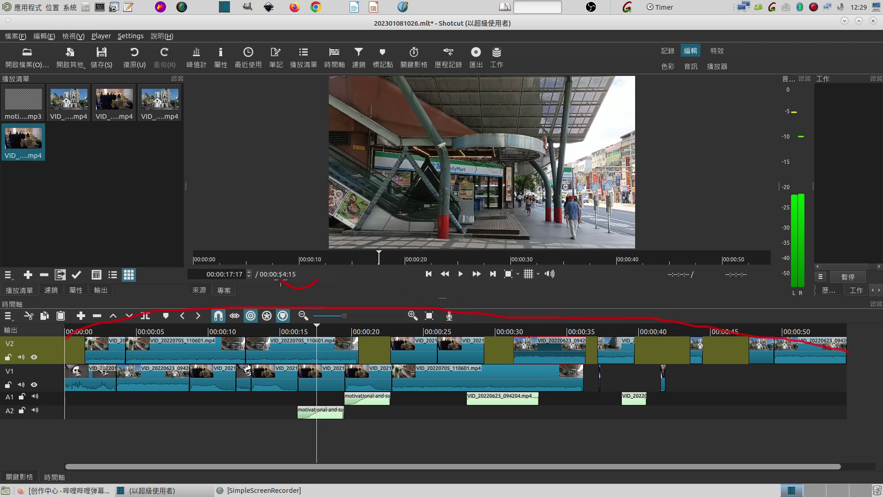
{"action": "left_click_drag", "start_coordinate": [281, 280], "coordinate": [309, 268]}
{"action": "left_click_drag", "start_coordinate": [201, 275], "coordinate": [232, 282]}
{"action": "mouse_move", "coordinate": [335, 327]}
{"action": "left_mouse_down"}
{"action": "mouse_move", "coordinate": [306, 342]}
{"action": "mouse_move", "coordinate": [312, 311]}
{"action": "mouse_move", "coordinate": [333, 325]}
{"action": "left_mouse_up"}
{"action": "key", "text": "shift+F9"}
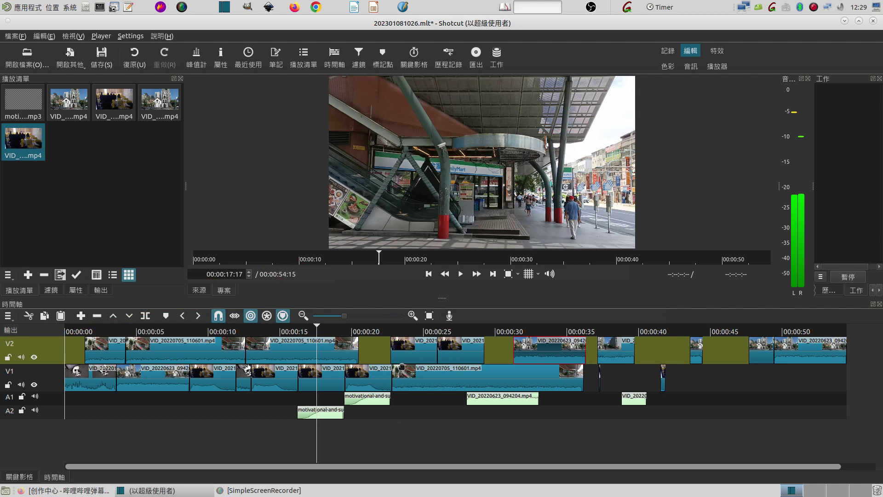
Select the second clip on V2, place the playhead inside it at 00:00:08:16, and show the clip's properties
{"action": "left_click", "coordinate": [213, 354]}
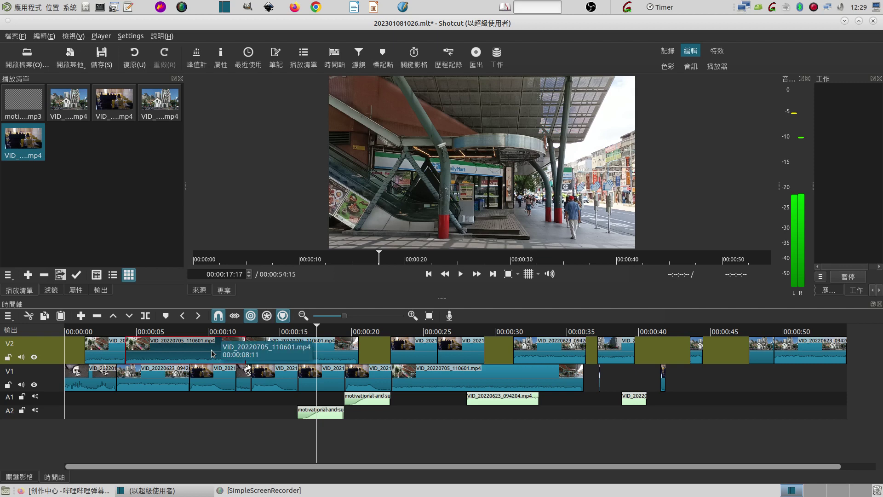
{"action": "left_click", "coordinate": [187, 331]}
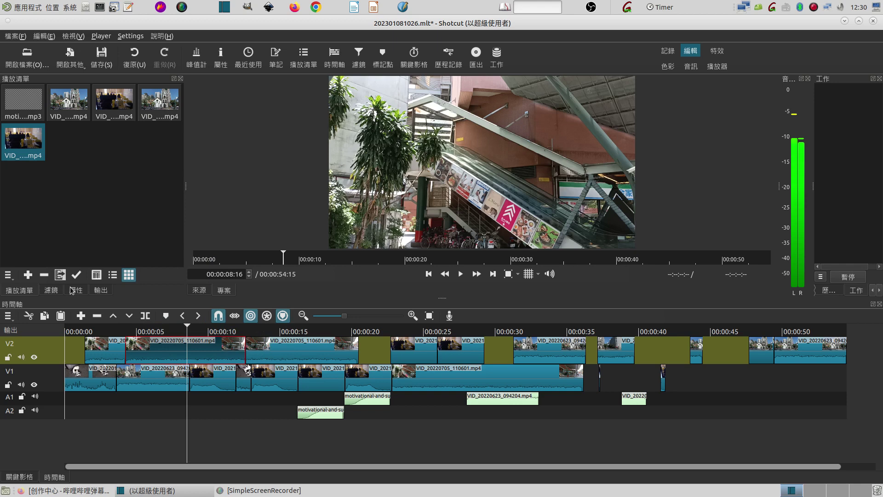
{"action": "mouse_move", "coordinate": [81, 304]}
{"action": "left_mouse_down"}
{"action": "mouse_move", "coordinate": [56, 287]}
{"action": "mouse_move", "coordinate": [92, 282]}
{"action": "left_mouse_up"}
{"action": "key", "text": "Escape"}
{"action": "left_click", "coordinate": [72, 293]}
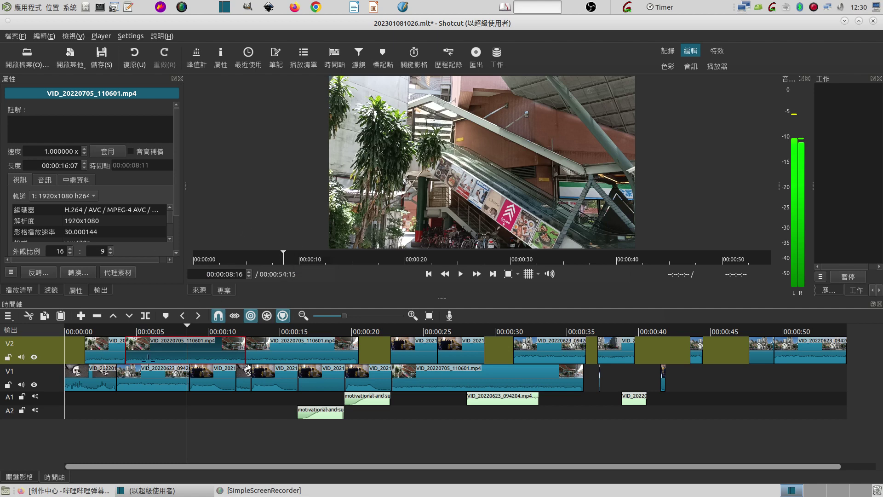
{"action": "left_click_drag", "start_coordinate": [126, 331], "coordinate": [147, 306]}
{"action": "left_click_drag", "start_coordinate": [206, 304], "coordinate": [242, 335]}
{"action": "mouse_move", "coordinate": [147, 181]}
{"action": "left_mouse_down"}
{"action": "mouse_move", "coordinate": [102, 166]}
{"action": "mouse_move", "coordinate": [146, 157]}
{"action": "mouse_move", "coordinate": [166, 174]}
{"action": "left_mouse_up"}
{"action": "left_click_drag", "start_coordinate": [5, 169], "coordinate": [96, 171]}
{"action": "left_click_drag", "start_coordinate": [288, 183], "coordinate": [704, 191]}
{"action": "left_click_drag", "start_coordinate": [335, 170], "coordinate": [338, 214]}
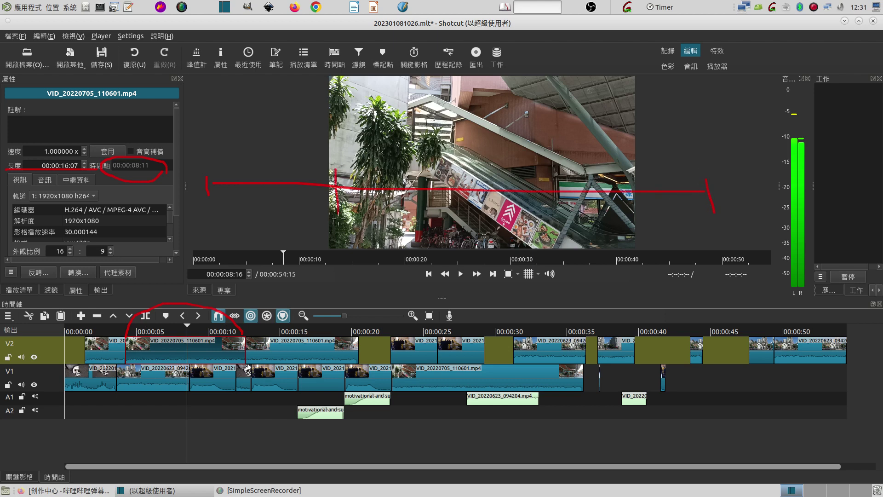
{"action": "left_click_drag", "start_coordinate": [549, 172], "coordinate": [548, 225]}
{"action": "mouse_move", "coordinate": [345, 169]}
{"action": "left_mouse_down"}
{"action": "mouse_move", "coordinate": [395, 137]}
{"action": "mouse_move", "coordinate": [507, 155]}
{"action": "mouse_move", "coordinate": [543, 184]}
{"action": "left_mouse_up"}
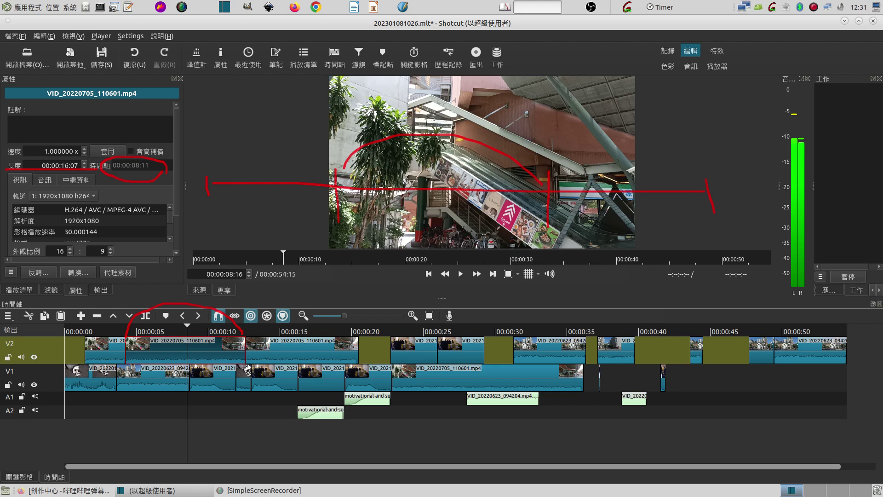
{"action": "mouse_move", "coordinate": [390, 172]}
{"action": "left_mouse_down"}
{"action": "mouse_move", "coordinate": [404, 213]}
{"action": "mouse_move", "coordinate": [253, 224]}
{"action": "mouse_move", "coordinate": [197, 283]}
{"action": "mouse_move", "coordinate": [176, 332]}
{"action": "mouse_move", "coordinate": [167, 327]}
{"action": "mouse_move", "coordinate": [191, 323]}
{"action": "left_mouse_up"}
{"action": "left_click_drag", "start_coordinate": [24, 304], "coordinate": [39, 307]}
{"action": "key", "text": "shift+F9"}
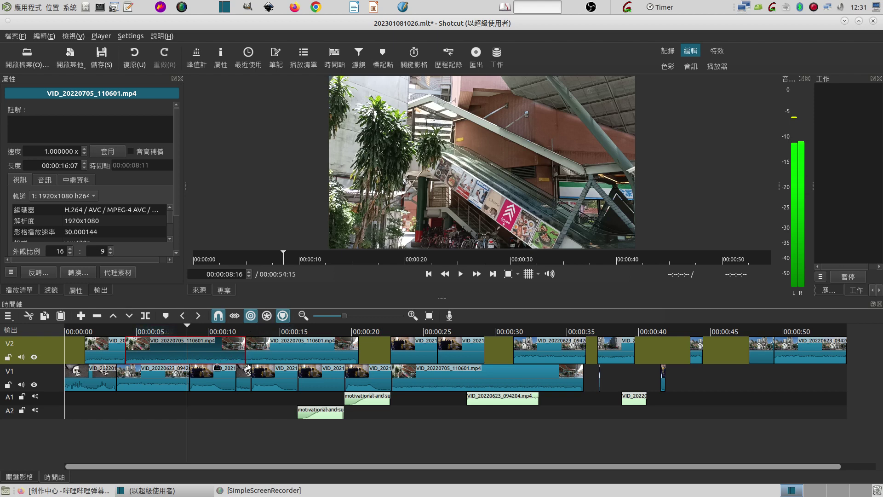
View the clip's audio properties and the available choices for its audio track
{"action": "left_click", "coordinate": [49, 181]}
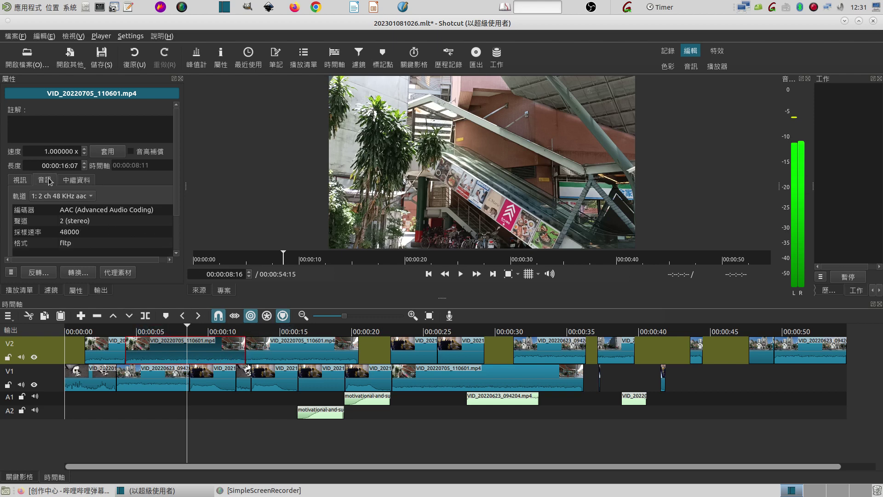
{"action": "left_click", "coordinate": [92, 197]}
{"action": "left_click", "coordinate": [67, 197]}
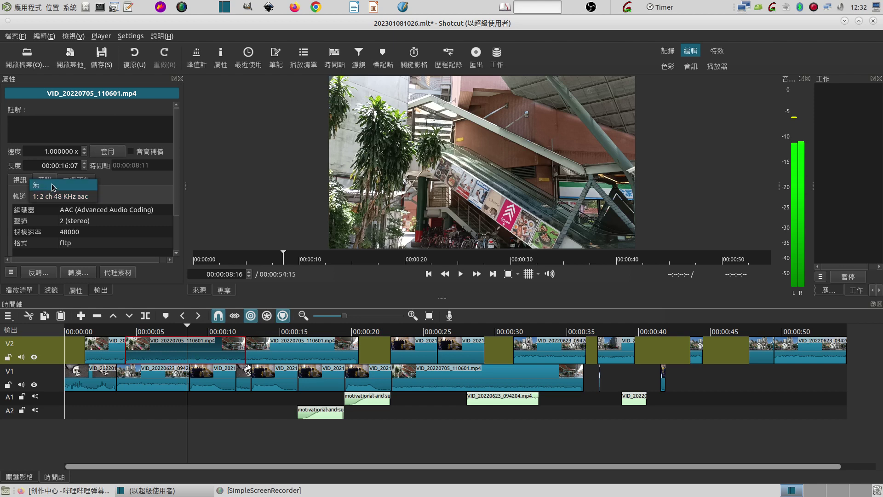
{"action": "left_click", "coordinate": [67, 197]}
{"action": "left_click", "coordinate": [111, 198]}
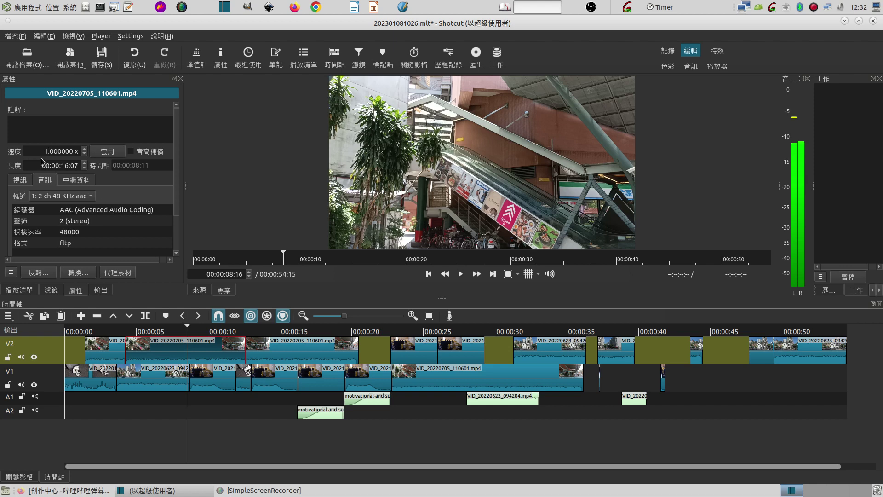
Set the playback speed of the selected V2 clip to 2x and apply it
{"action": "left_click_drag", "start_coordinate": [41, 151], "coordinate": [78, 151]}
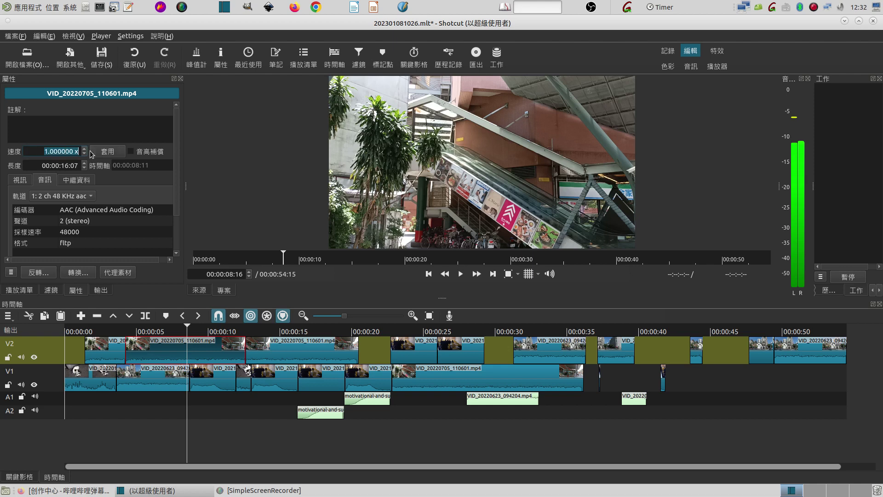
{"action": "type", "text": "2"}
{"action": "left_click", "coordinate": [93, 153]}
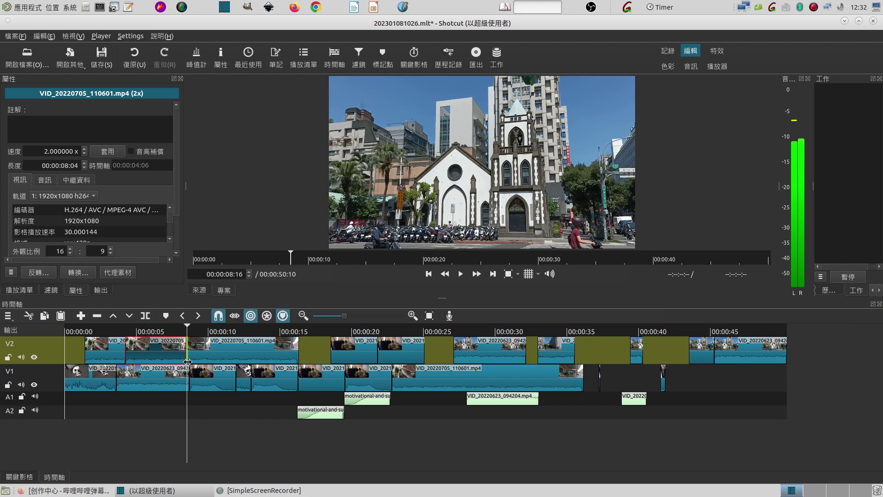
Play the sped-up V2 clip from its start, pause just past its end, and return the playhead to the clip's start
{"action": "left_click", "coordinate": [429, 275]}
{"action": "left_click", "coordinate": [429, 275]}
{"action": "left_click", "coordinate": [461, 274]}
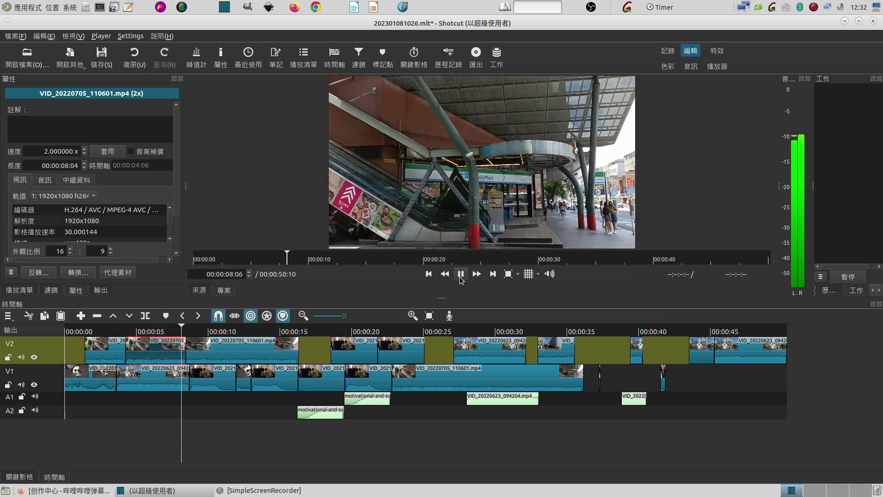
{"action": "left_click", "coordinate": [461, 276]}
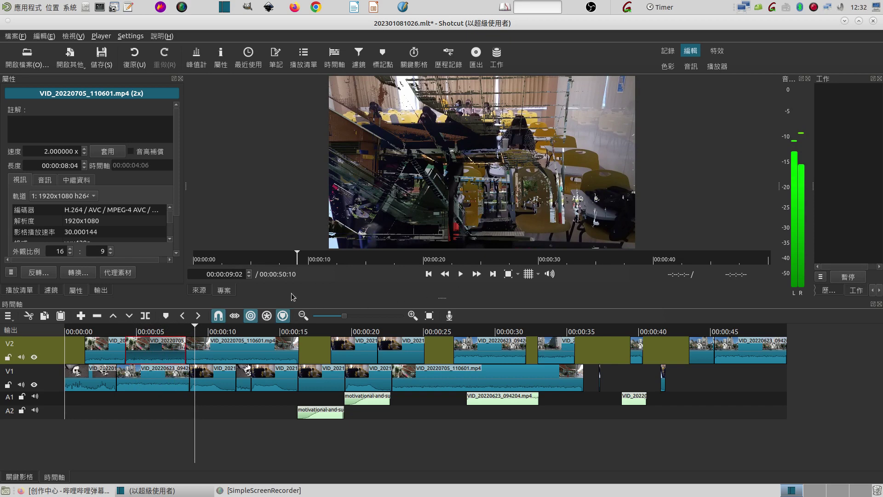
{"action": "left_click", "coordinate": [428, 274]}
{"action": "left_click", "coordinate": [428, 275]}
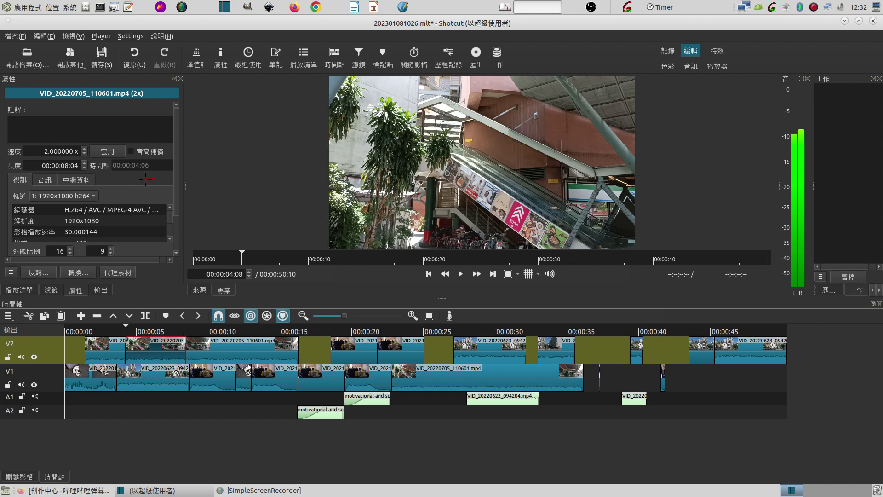
{"action": "mouse_move", "coordinate": [103, 173]}
{"action": "left_mouse_down"}
{"action": "mouse_move", "coordinate": [113, 153]}
{"action": "mouse_move", "coordinate": [151, 153]}
{"action": "mouse_move", "coordinate": [152, 181]}
{"action": "left_mouse_up"}
{"action": "mouse_move", "coordinate": [128, 336]}
{"action": "left_mouse_down"}
{"action": "mouse_move", "coordinate": [137, 318]}
{"action": "mouse_move", "coordinate": [170, 326]}
{"action": "mouse_move", "coordinate": [185, 342]}
{"action": "left_mouse_up"}
{"action": "left_click_drag", "start_coordinate": [160, 304], "coordinate": [132, 188]}
{"action": "key", "text": "shift+F9"}
Copy the short VID_20220623_094204.mp4 clip on V2 at 00:00:34:07 and show it in the source player
{"action": "left_click", "coordinate": [499, 355]}
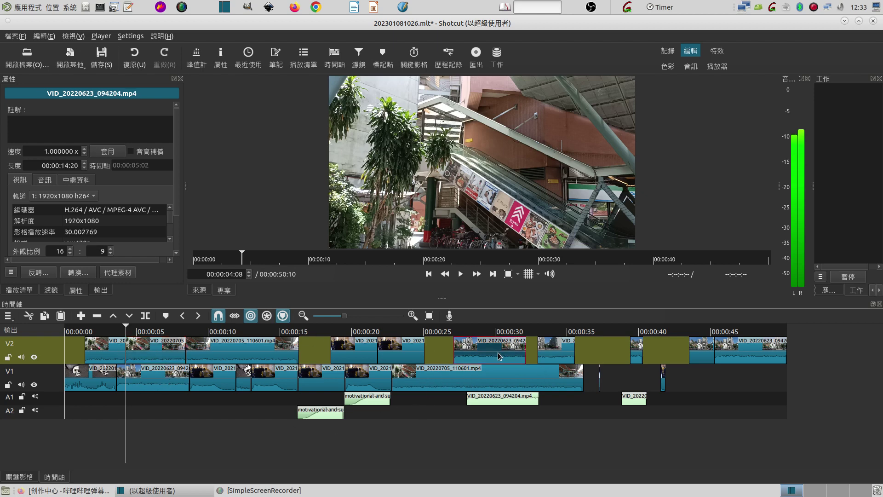
{"action": "left_click", "coordinate": [485, 329]}
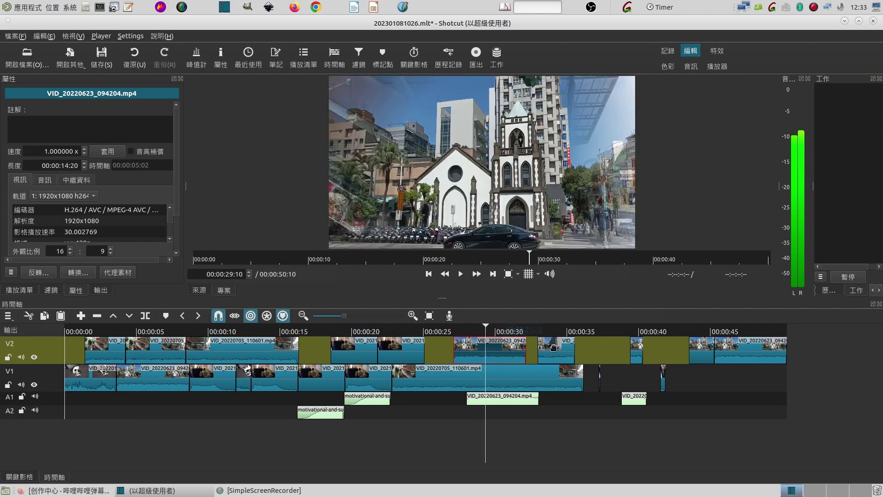
{"action": "left_click", "coordinate": [552, 358]}
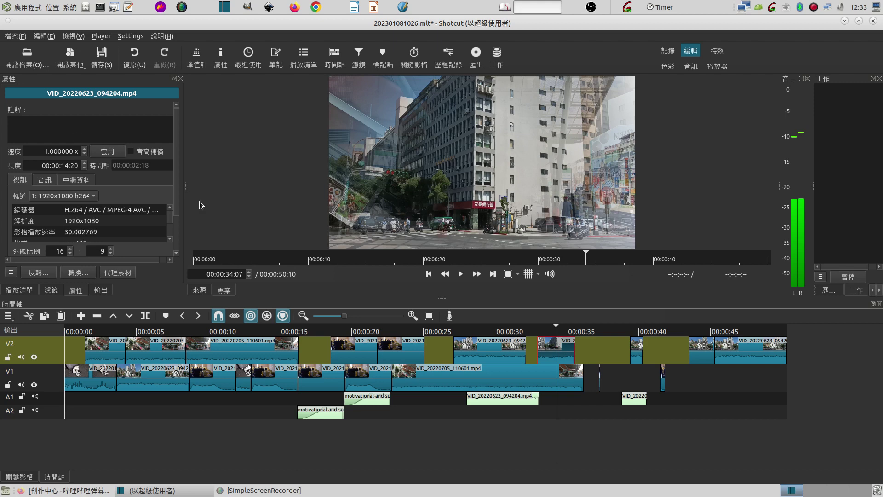
{"action": "left_click", "coordinate": [44, 316]}
{"action": "mouse_move", "coordinate": [199, 286]}
{"action": "left_mouse_down"}
{"action": "mouse_move", "coordinate": [264, 204]}
{"action": "mouse_move", "coordinate": [250, 192]}
{"action": "mouse_move", "coordinate": [282, 200]}
{"action": "mouse_move", "coordinate": [269, 224]}
{"action": "left_mouse_up"}
{"action": "left_click_drag", "start_coordinate": [176, 286], "coordinate": [207, 275]}
{"action": "key", "text": "shift+F9"}
{"action": "left_click", "coordinate": [199, 293]}
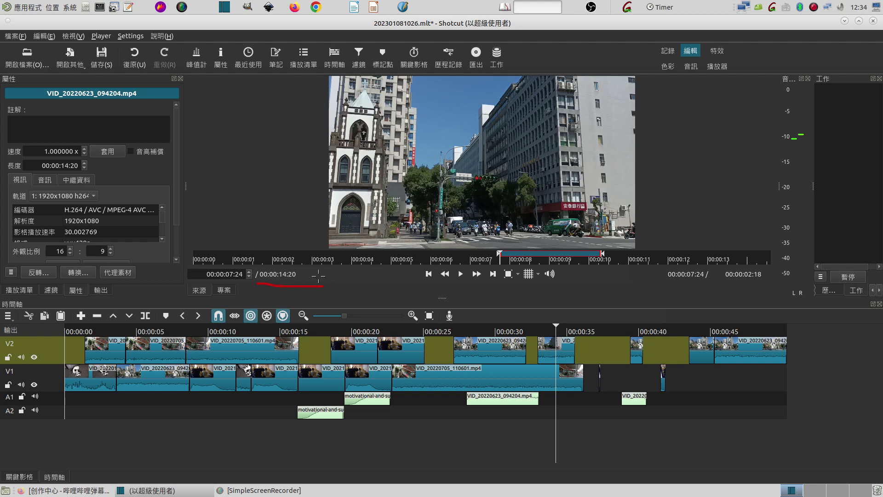
{"action": "mouse_move", "coordinate": [191, 251]}
{"action": "left_mouse_down"}
{"action": "mouse_move", "coordinate": [363, 192]}
{"action": "mouse_move", "coordinate": [624, 199]}
{"action": "mouse_move", "coordinate": [750, 252]}
{"action": "left_mouse_up"}
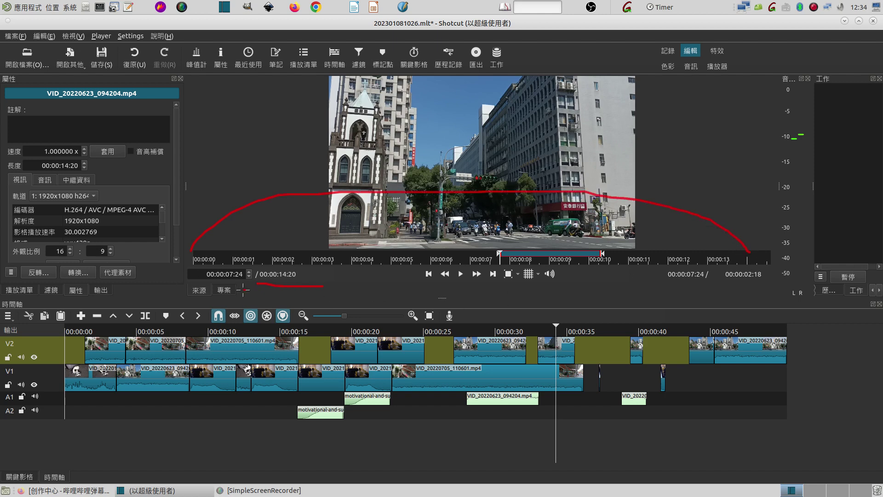
{"action": "mouse_move", "coordinate": [242, 291]}
{"action": "left_mouse_down"}
{"action": "mouse_move", "coordinate": [245, 251]}
{"action": "mouse_move", "coordinate": [264, 288]}
{"action": "left_mouse_up"}
{"action": "left_click_drag", "start_coordinate": [493, 272], "coordinate": [506, 272]}
{"action": "key", "text": "shift+F9"}
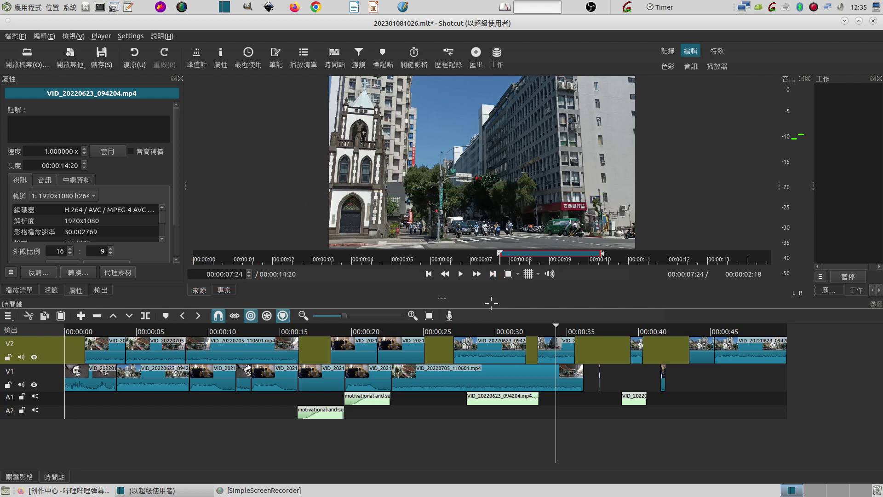
Play the source clip from its in point and pause it at 00:00:08:17
{"action": "left_click", "coordinate": [460, 275]}
{"action": "left_click", "coordinate": [460, 274]}
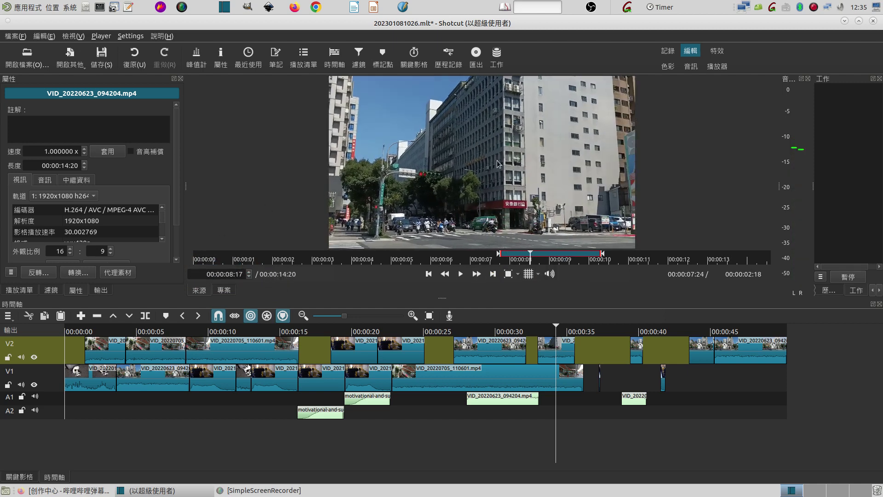
{"action": "mouse_move", "coordinate": [193, 255]}
{"action": "left_mouse_down"}
{"action": "mouse_move", "coordinate": [331, 189]}
{"action": "mouse_move", "coordinate": [501, 187]}
{"action": "mouse_move", "coordinate": [618, 205]}
{"action": "mouse_move", "coordinate": [772, 270]}
{"action": "left_mouse_up"}
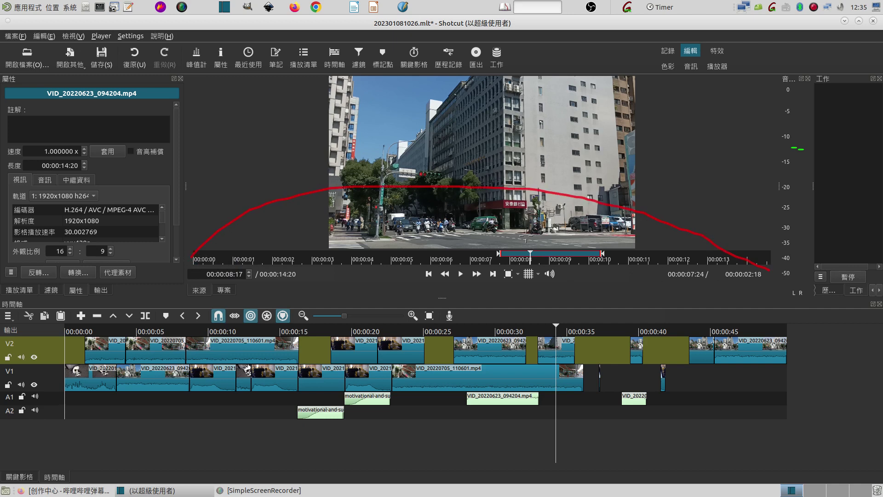
{"action": "left_click_drag", "start_coordinate": [526, 238], "coordinate": [532, 285]}
{"action": "left_click_drag", "start_coordinate": [227, 279], "coordinate": [240, 285]}
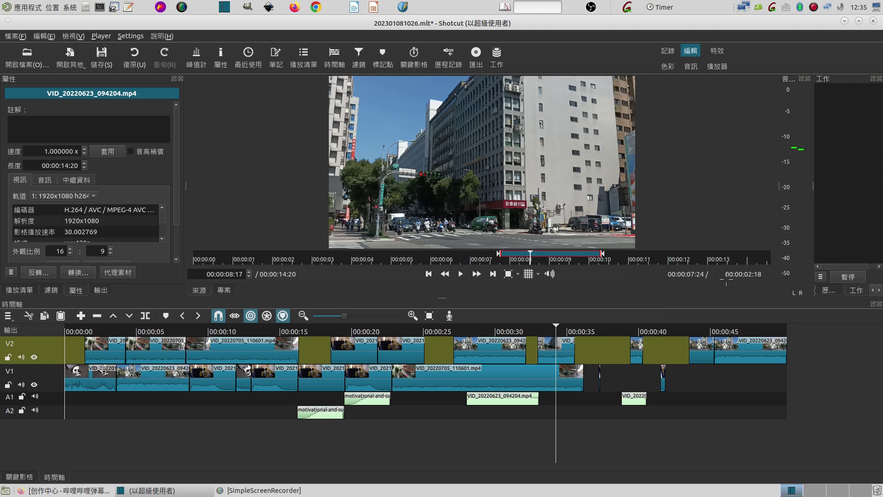
{"action": "left_click_drag", "start_coordinate": [764, 282], "coordinate": [770, 283]}
{"action": "mouse_move", "coordinate": [485, 266]}
{"action": "left_mouse_down"}
{"action": "mouse_move", "coordinate": [499, 254]}
{"action": "mouse_move", "coordinate": [511, 264]}
{"action": "left_mouse_up"}
{"action": "left_click_drag", "start_coordinate": [681, 295], "coordinate": [685, 281]}
{"action": "left_click_drag", "start_coordinate": [686, 281], "coordinate": [699, 289]}
{"action": "mouse_move", "coordinate": [535, 225]}
{"action": "left_mouse_down"}
{"action": "mouse_move", "coordinate": [595, 251]}
{"action": "mouse_move", "coordinate": [512, 248]}
{"action": "left_mouse_up"}
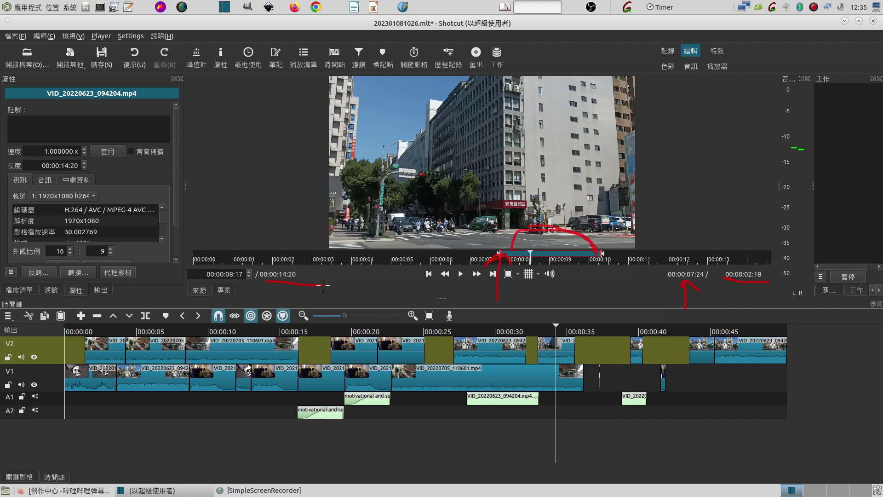
{"action": "mouse_move", "coordinate": [198, 240]}
{"action": "left_mouse_down"}
{"action": "mouse_move", "coordinate": [235, 203]}
{"action": "mouse_move", "coordinate": [416, 151]}
{"action": "mouse_move", "coordinate": [596, 153]}
{"action": "mouse_move", "coordinate": [672, 183]}
{"action": "left_mouse_up"}
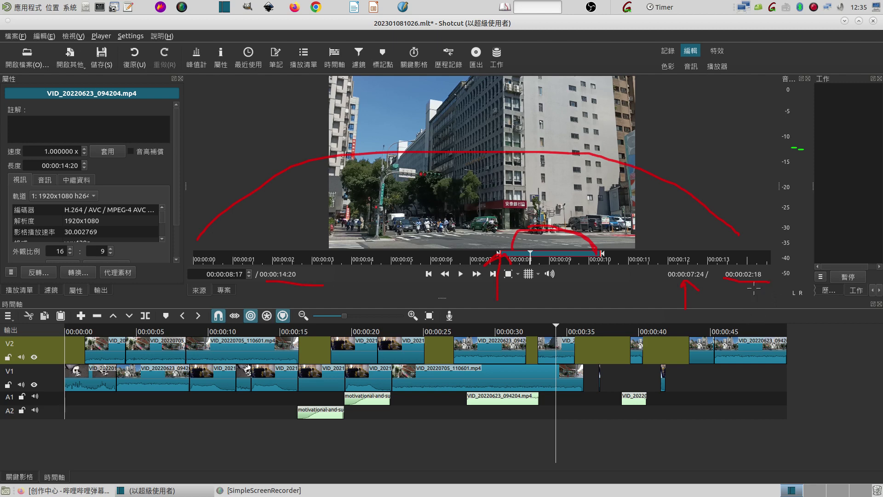
{"action": "mouse_move", "coordinate": [761, 274]}
{"action": "left_mouse_down"}
{"action": "mouse_move", "coordinate": [730, 255]}
{"action": "mouse_move", "coordinate": [730, 291]}
{"action": "left_mouse_up"}
{"action": "mouse_move", "coordinate": [520, 226]}
{"action": "left_mouse_down"}
{"action": "mouse_move", "coordinate": [608, 243]}
{"action": "mouse_move", "coordinate": [513, 253]}
{"action": "mouse_move", "coordinate": [508, 272]}
{"action": "mouse_move", "coordinate": [489, 254]}
{"action": "mouse_move", "coordinate": [515, 235]}
{"action": "left_mouse_up"}
{"action": "mouse_move", "coordinate": [651, 289]}
{"action": "left_mouse_down"}
{"action": "mouse_move", "coordinate": [665, 265]}
{"action": "mouse_move", "coordinate": [708, 286]}
{"action": "left_mouse_up"}
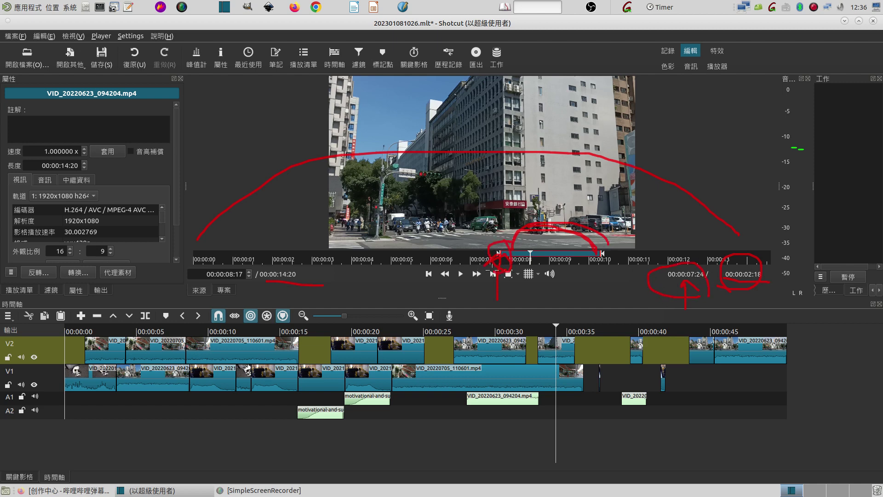
{"action": "left_click_drag", "start_coordinate": [495, 270], "coordinate": [516, 266]}
{"action": "key", "text": "shift+F9"}
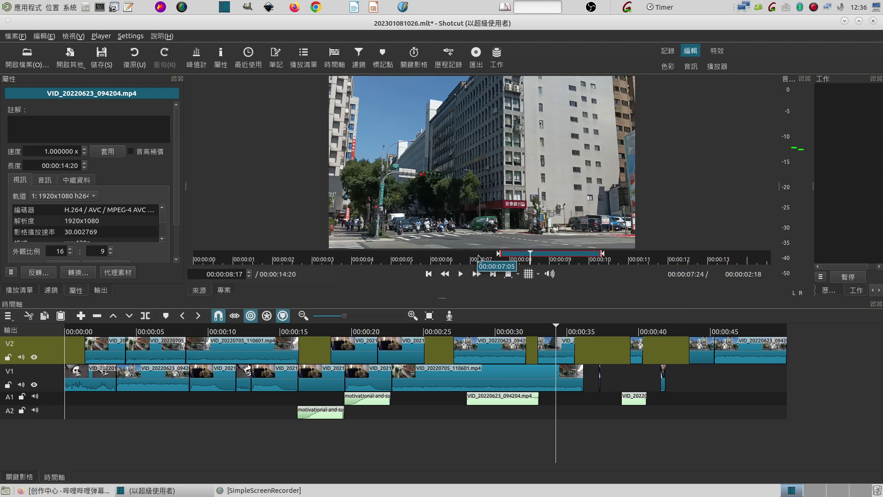
Extend the source clip's in and out points to its full 00:00:14:20 length and jump the playhead between its start and end
{"action": "left_click_drag", "start_coordinate": [499, 257], "coordinate": [193, 256]}
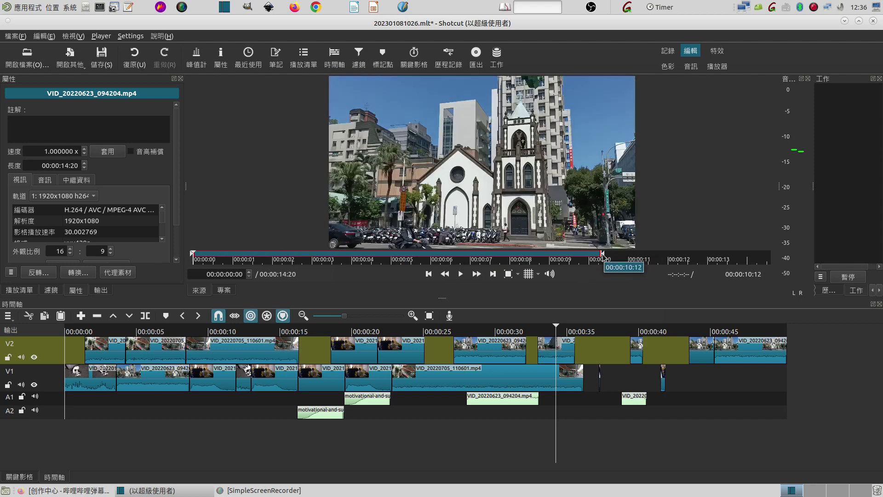
{"action": "left_click_drag", "start_coordinate": [603, 254], "coordinate": [784, 259]}
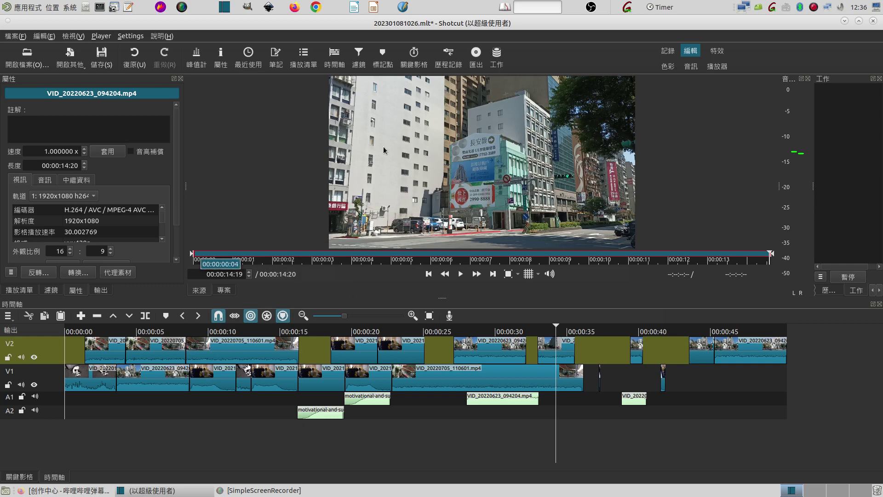
{"action": "left_click", "coordinate": [429, 274]}
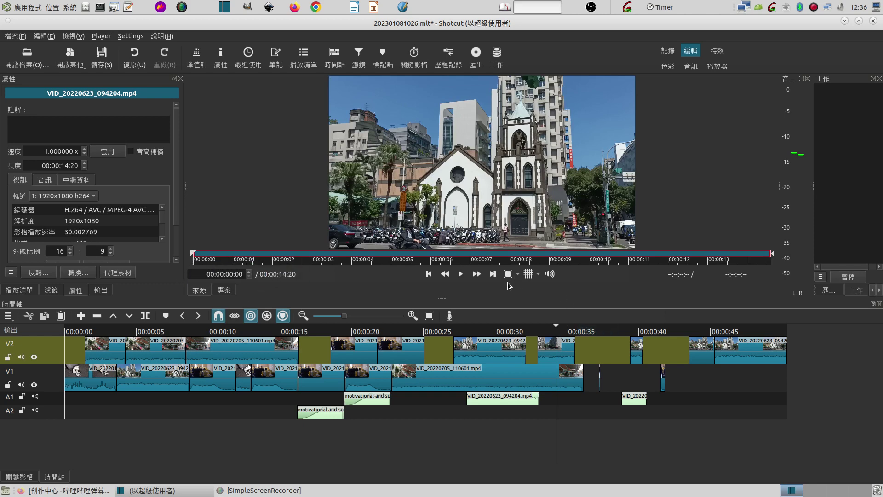
{"action": "left_click", "coordinate": [493, 273]}
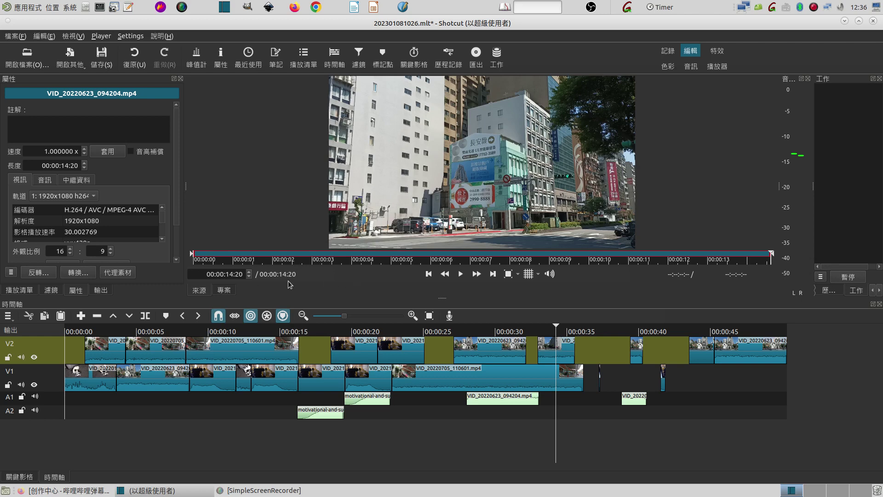
{"action": "left_click", "coordinate": [432, 276]}
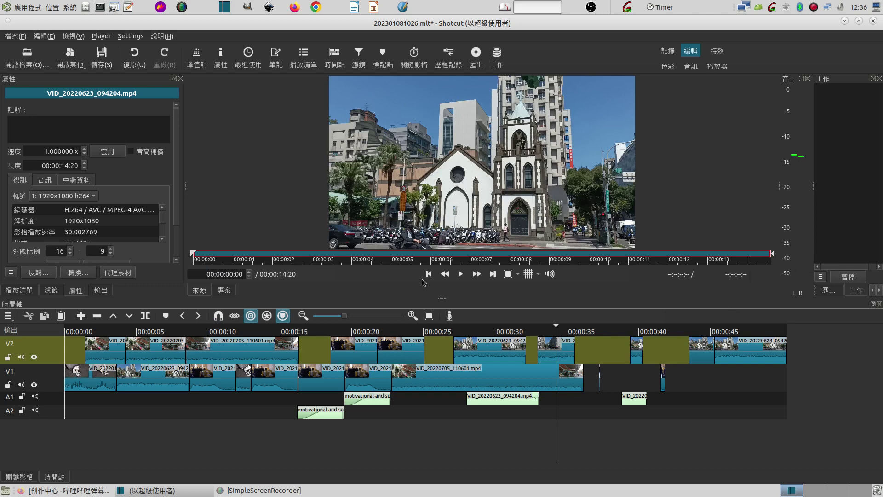
Set the source clip's in point to 00:00:02:16 and out point to 00:00:10:22, and return the playhead to the in point
{"action": "left_click_drag", "start_coordinate": [193, 256], "coordinate": [291, 256]}
{"action": "left_click_drag", "start_coordinate": [772, 256], "coordinate": [617, 255]}
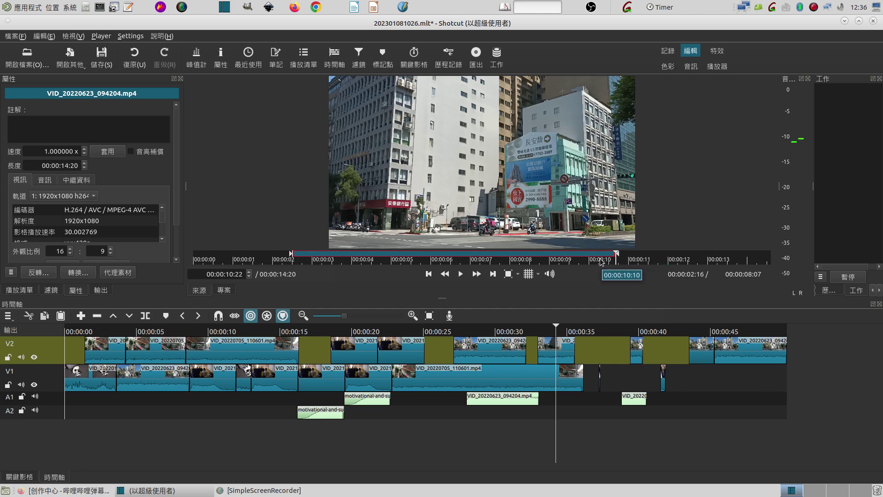
{"action": "left_click", "coordinate": [428, 275]}
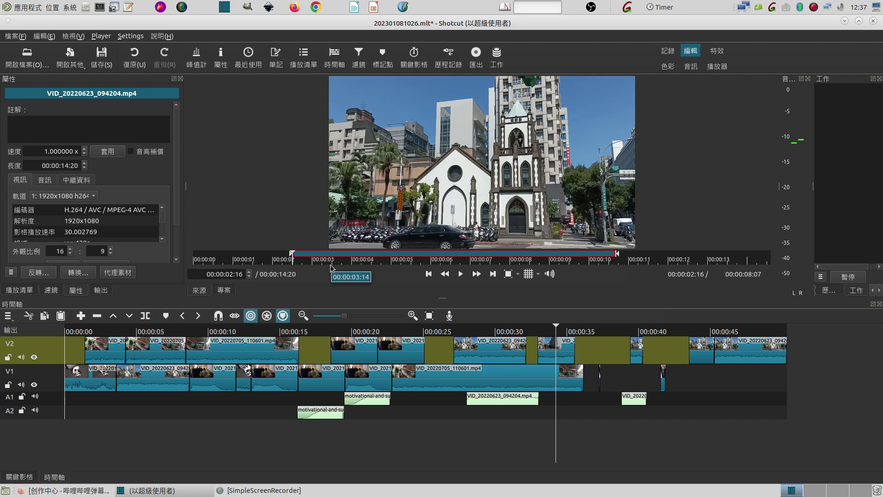
Select the 2x VID_20220623_094204.mp4 clip on V2, place the playhead at 00:00:39:27, and show its copy in the source player
{"action": "left_click", "coordinate": [561, 355]}
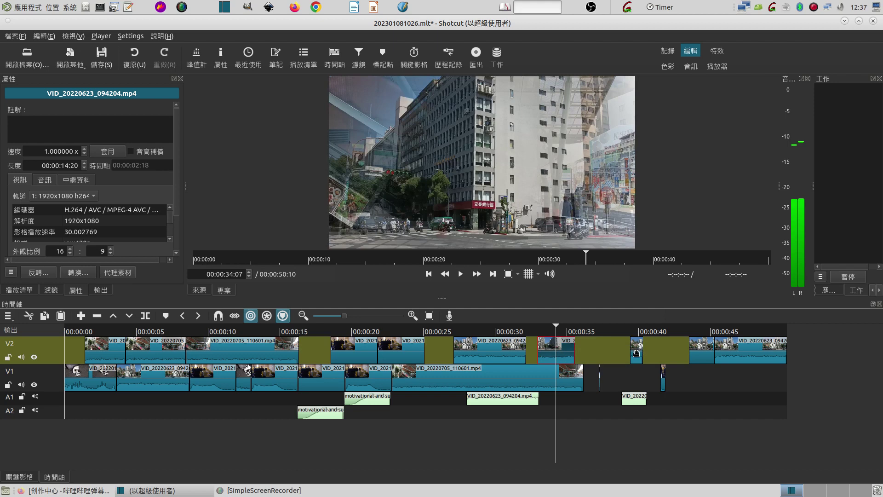
{"action": "left_click", "coordinate": [637, 353]}
{"action": "left_click", "coordinate": [638, 328]}
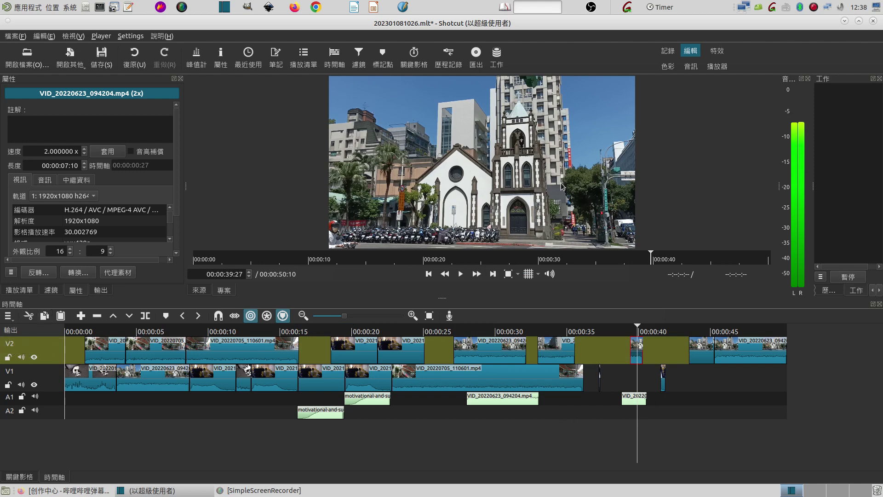
{"action": "left_click", "coordinate": [199, 291]}
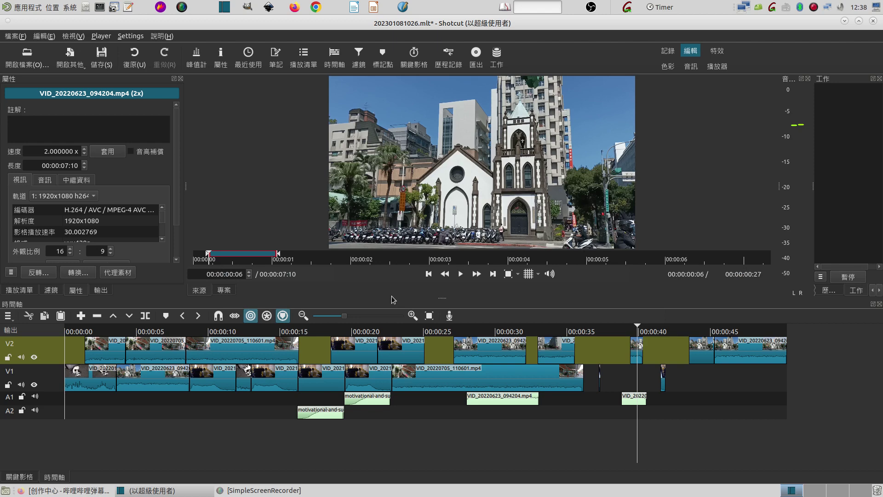
Alternate between the project player and source player to compare the 2x clip's position and duration, ending on the project player
{"action": "left_click", "coordinate": [637, 353]}
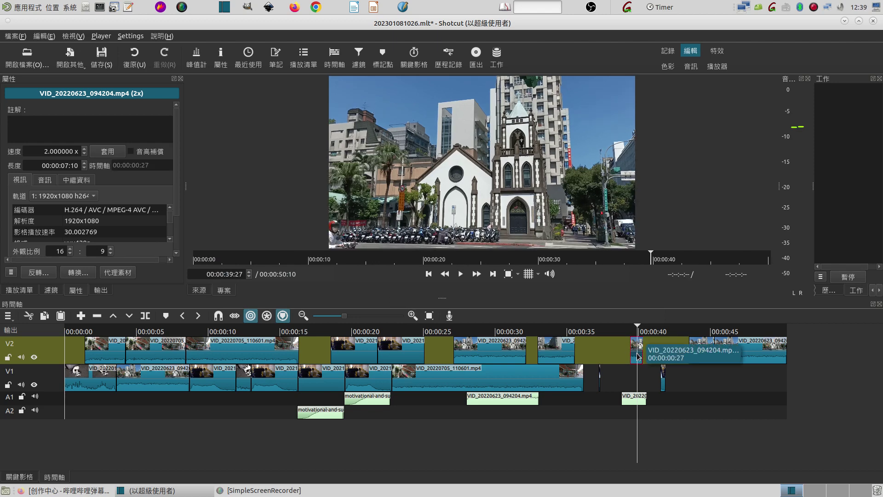
{"action": "left_click", "coordinate": [200, 290]}
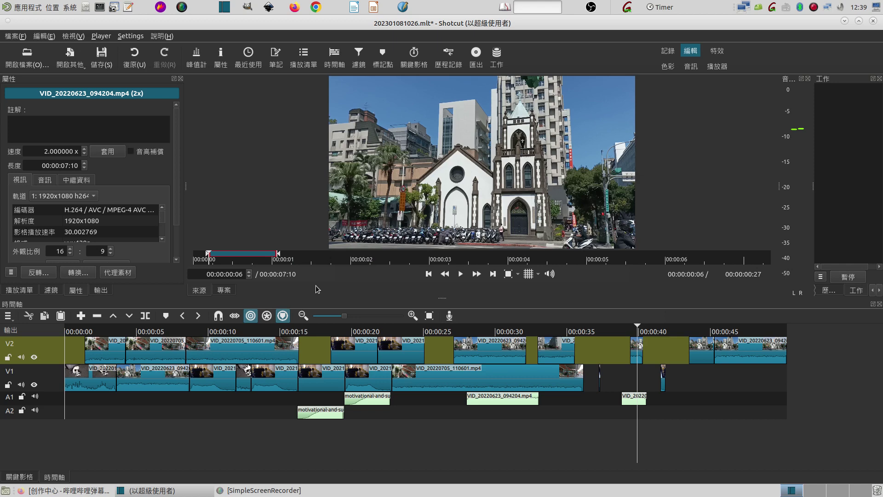
{"action": "left_click", "coordinate": [638, 352]}
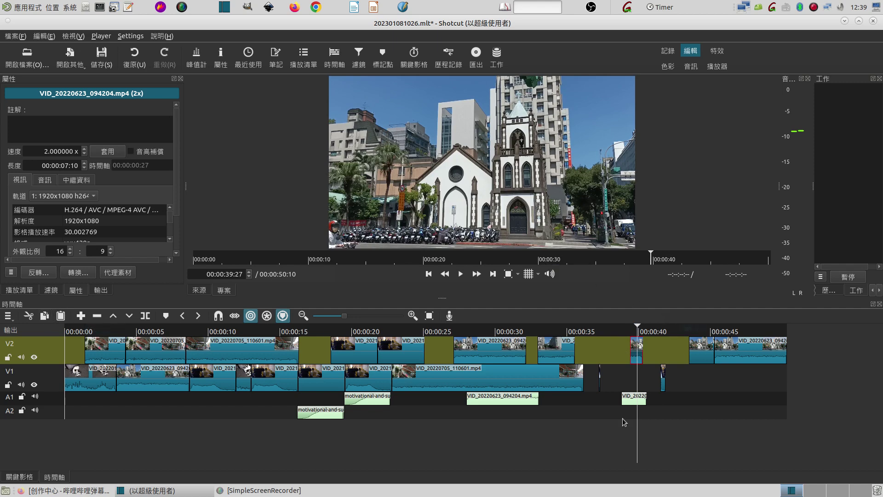
{"action": "left_click", "coordinate": [200, 291]}
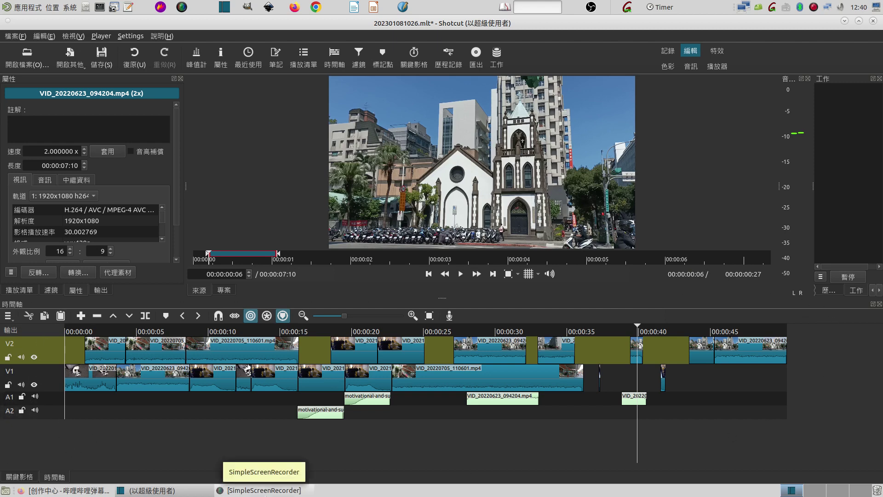
{"action": "left_click", "coordinate": [225, 290]}
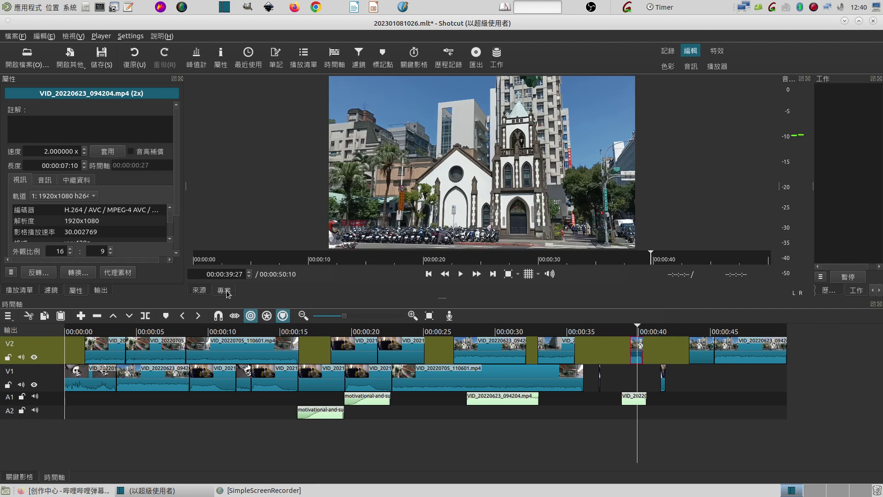